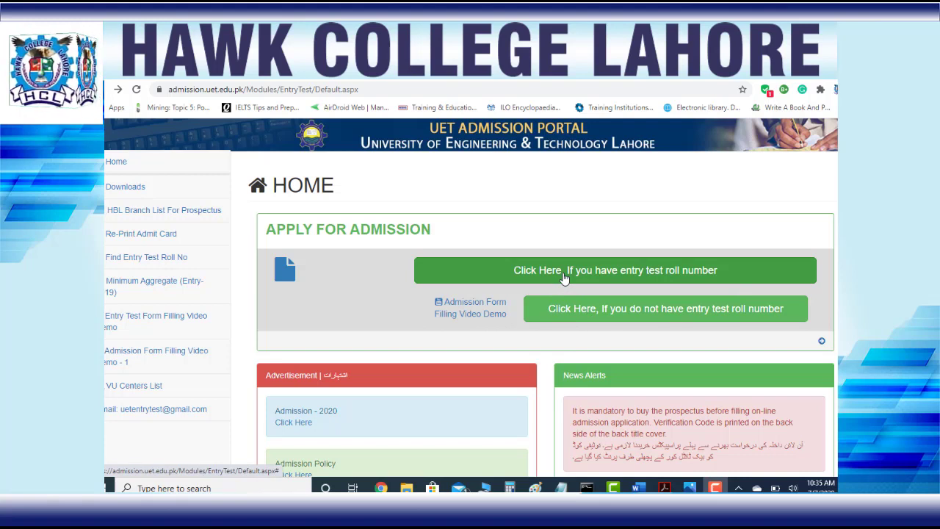
Sign in through the roll-number login with the candidate's roll number, birth date and CNIC
left_click(564, 277)
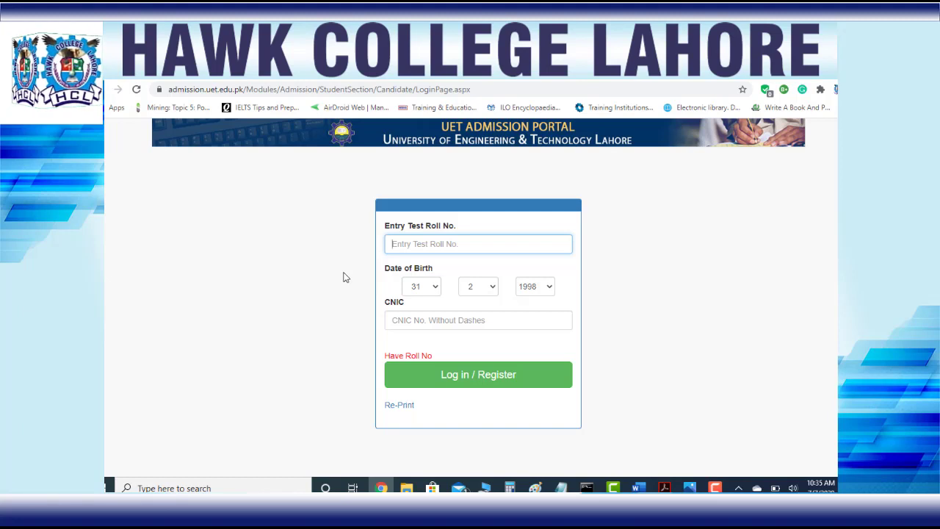
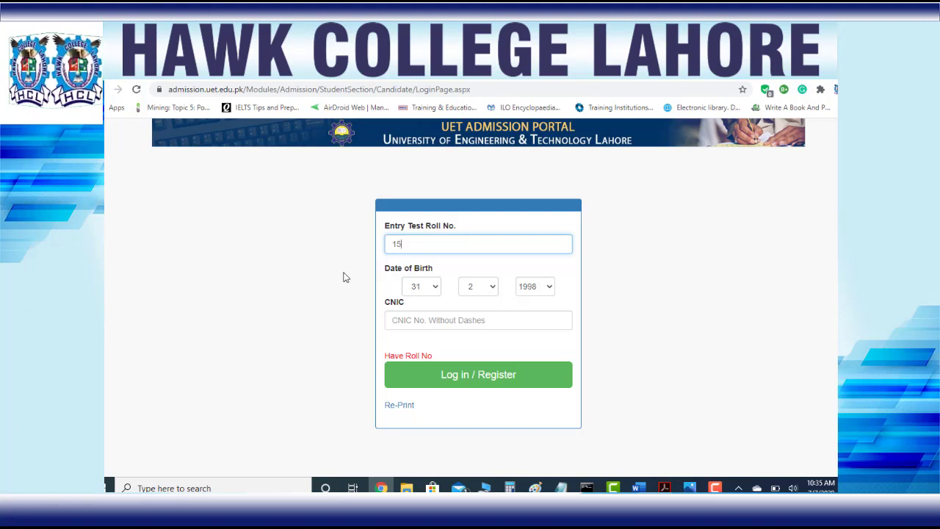
left_click(421, 287)
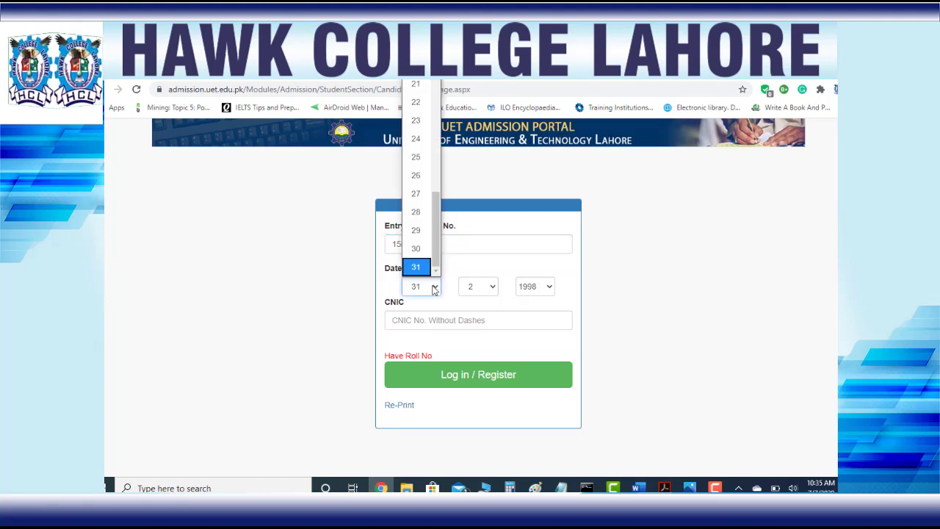
scroll(438, 147, "up", 3)
scroll(439, 147, "up", 2)
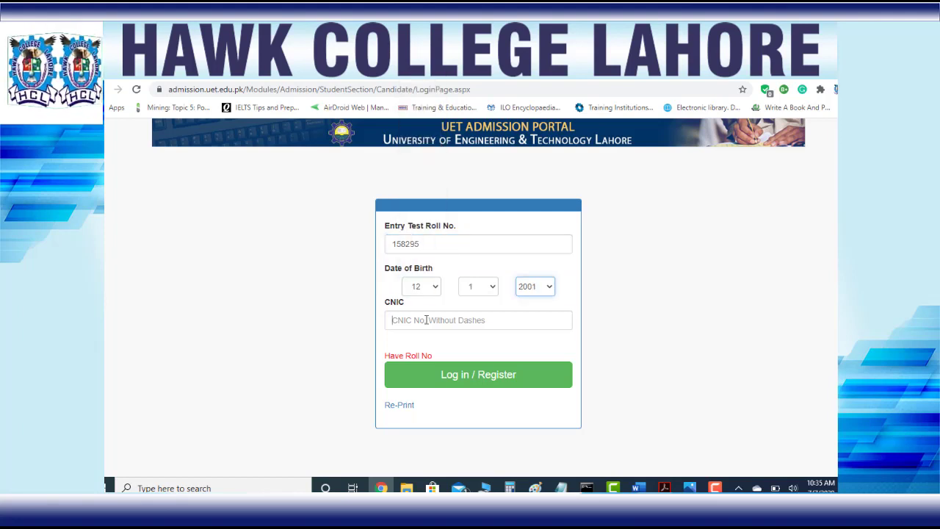
left_click(426, 320)
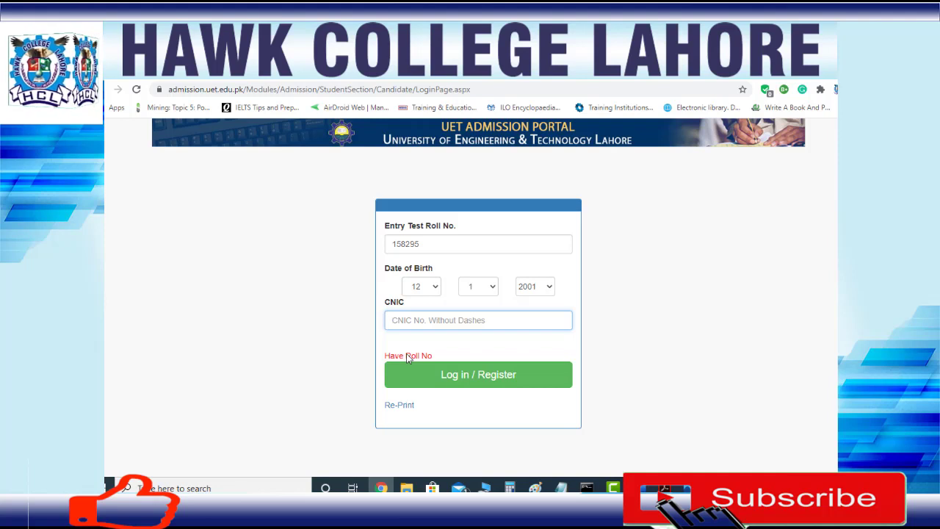
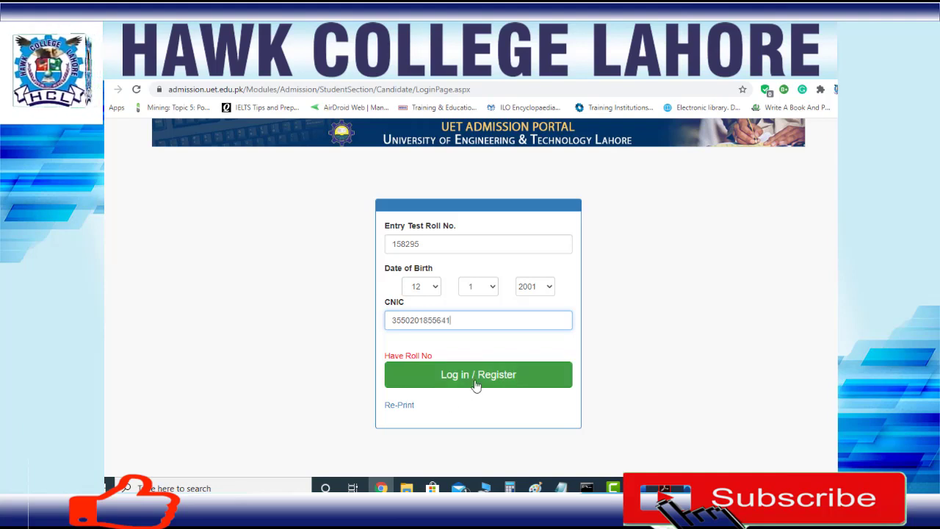
left_click(476, 384)
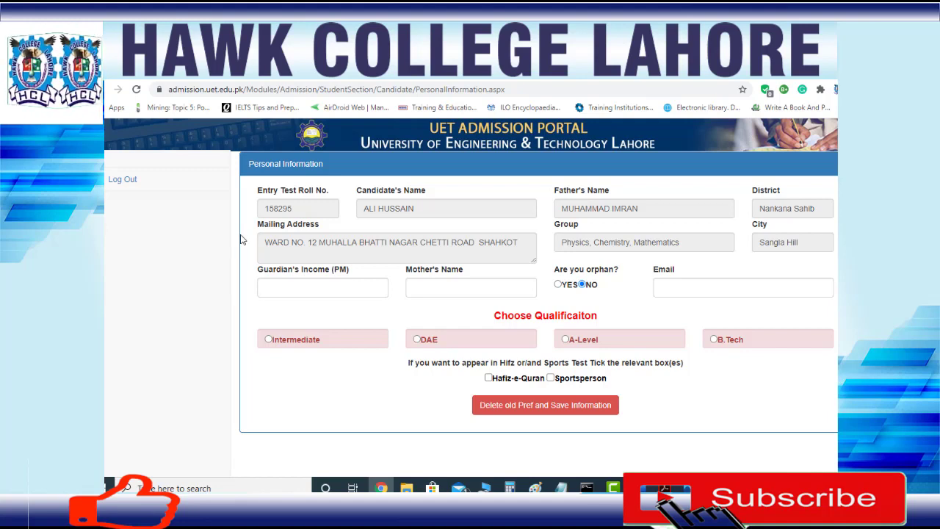
Enter 100000 as Guardian's Income (PM) and dismiss the Email autofill suggestions
left_click(304, 285)
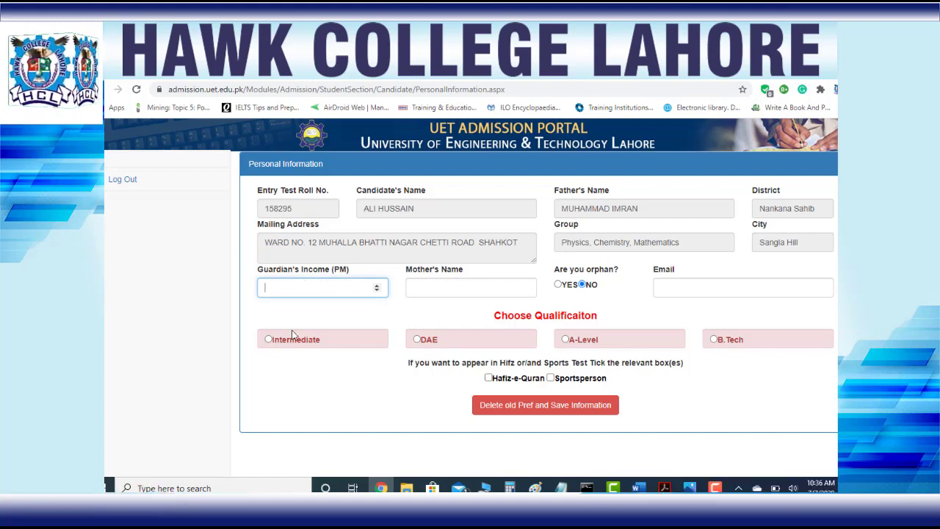
type("10000")
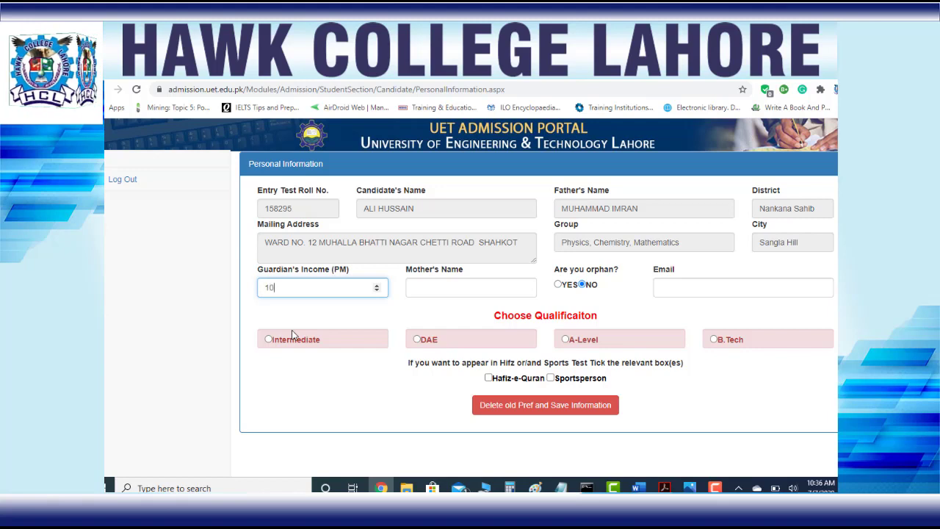
type("0")
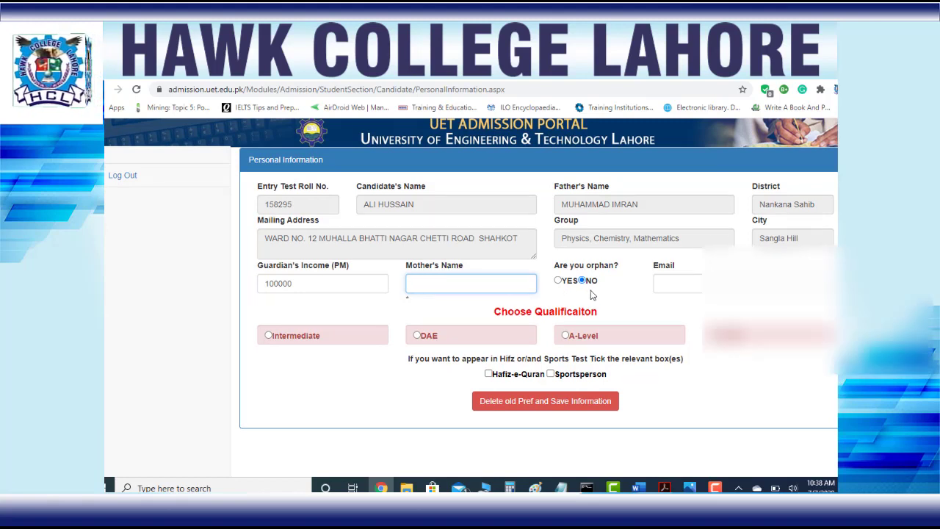
left_click(675, 285)
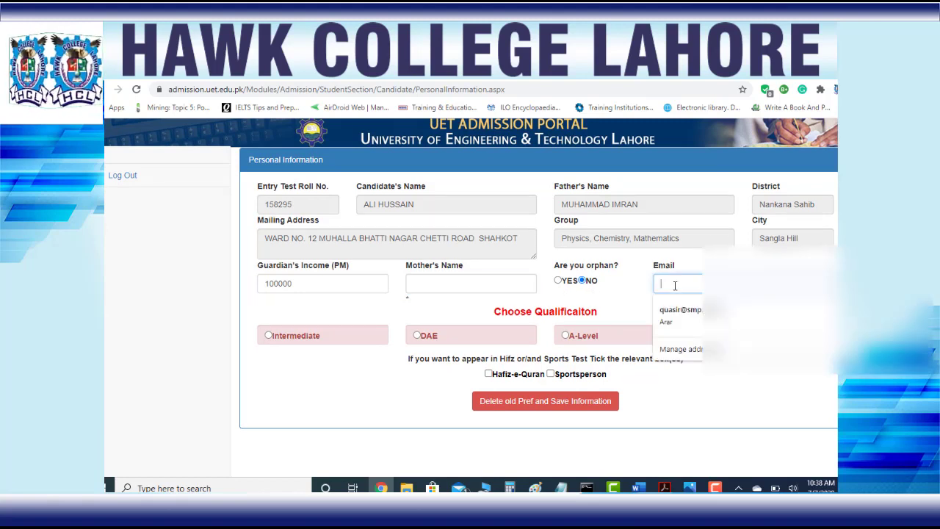
left_click(639, 288)
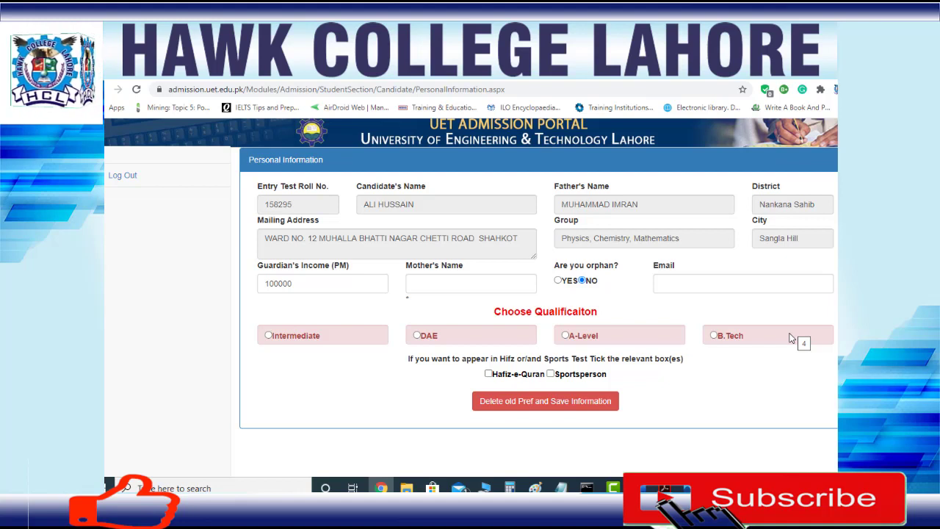
Choose Intermediate and enter first-year marks of 428 out of 520
left_click(269, 336)
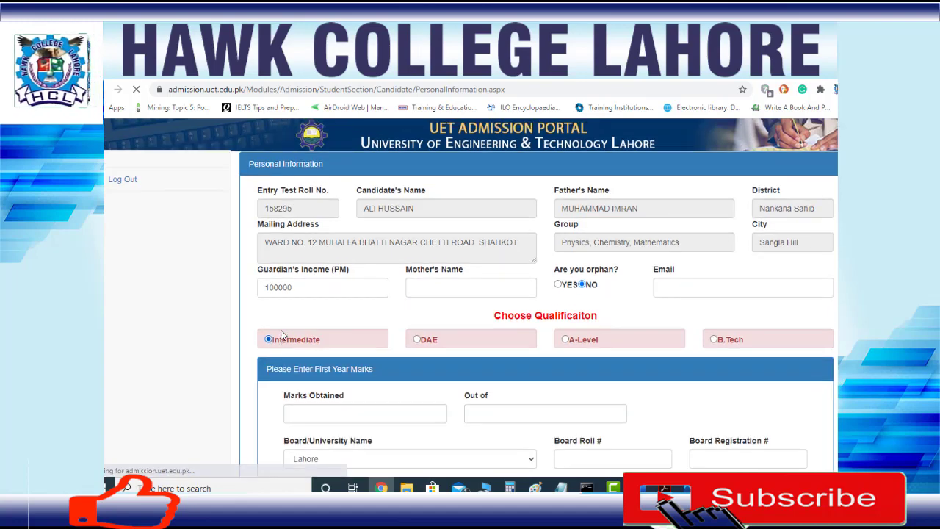
scroll(456, 286, "down", 3)
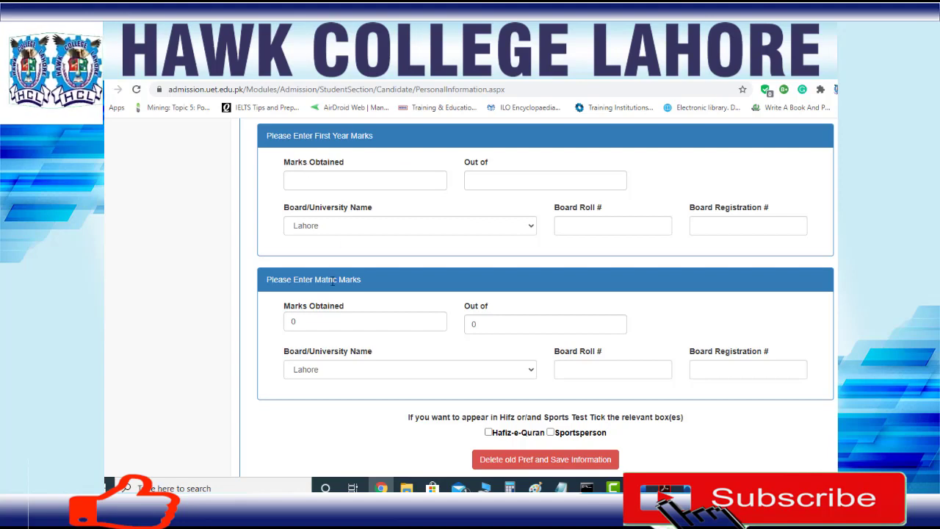
left_click(301, 180)
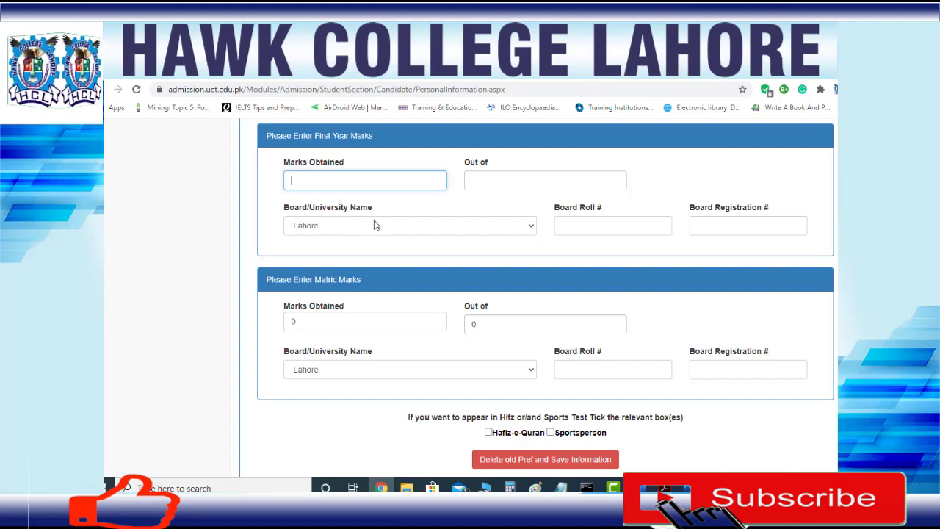
type("428")
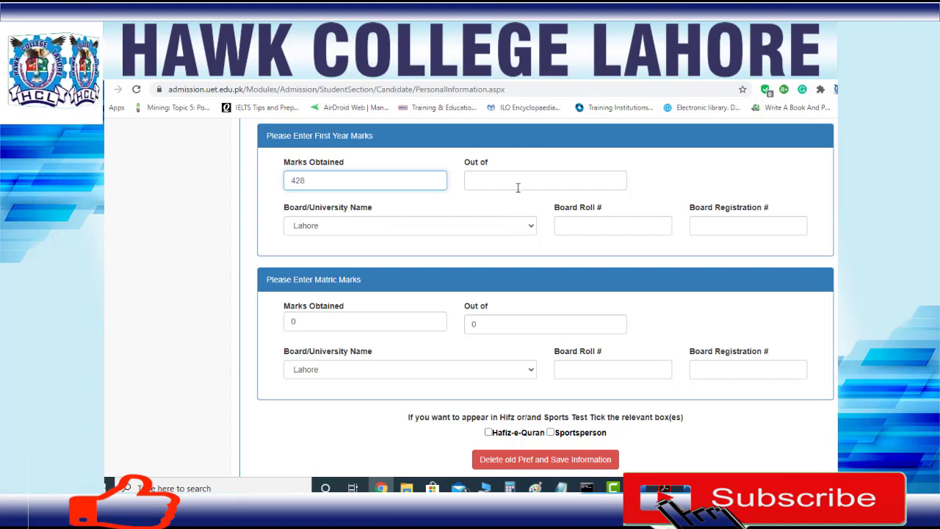
left_click(518, 184)
type("52")
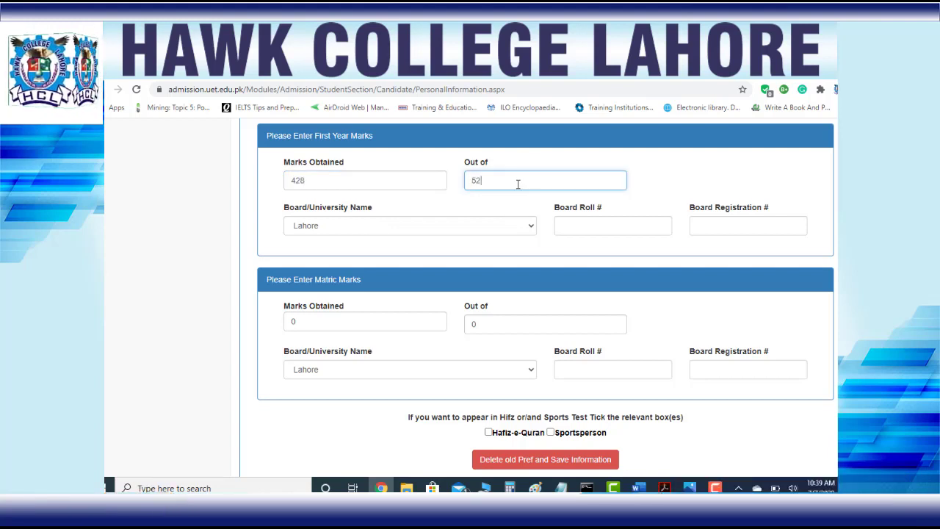
type("0")
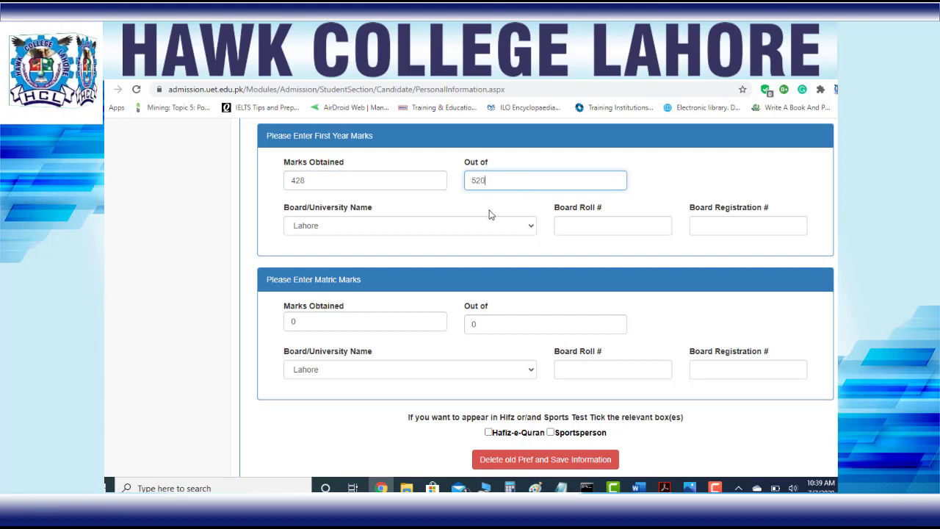
Fill in the first-year board roll number and board registration number
left_click(602, 232)
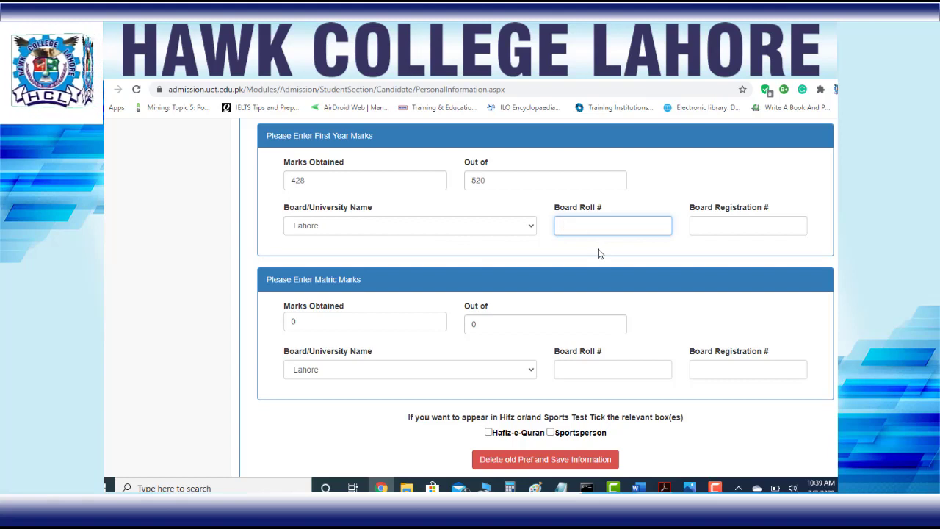
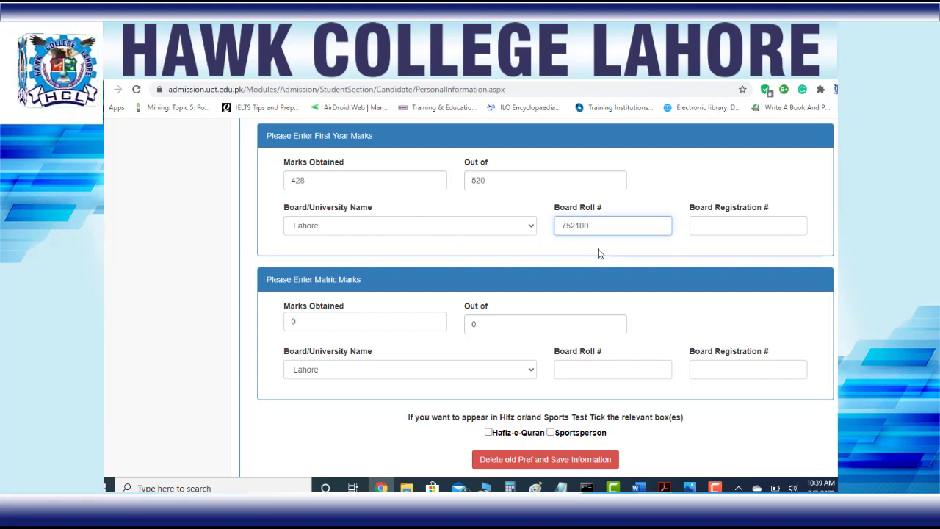
left_click(752, 224)
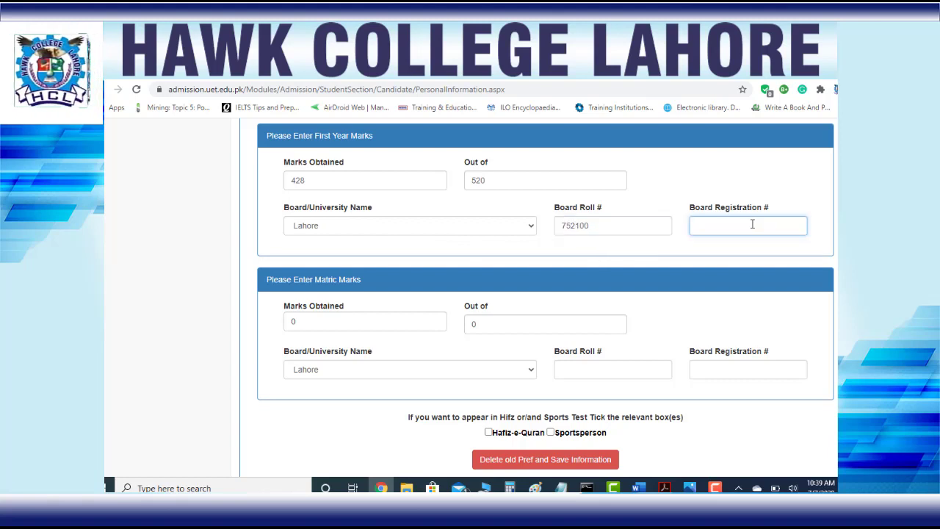
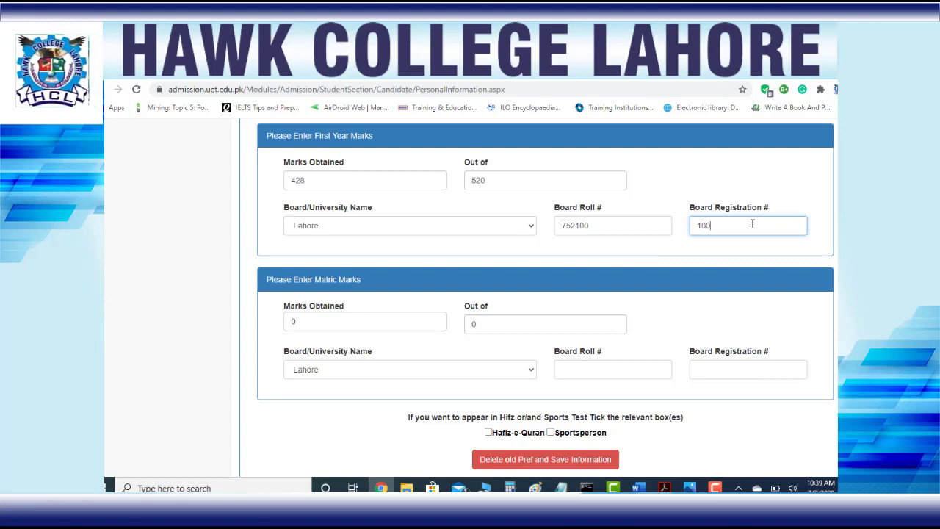
key("Tab")
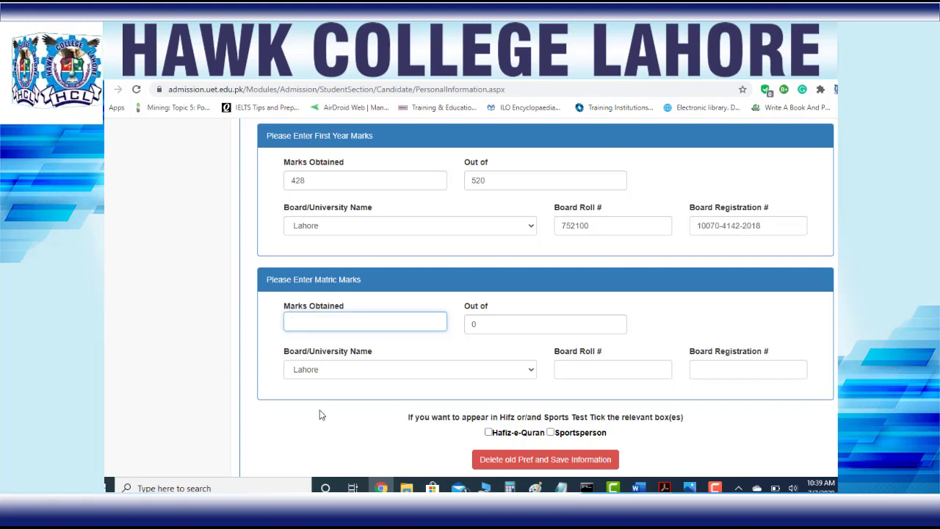
Enter matric marks of 977 out of 1100
type("977")
key("Tab")
type("1100")
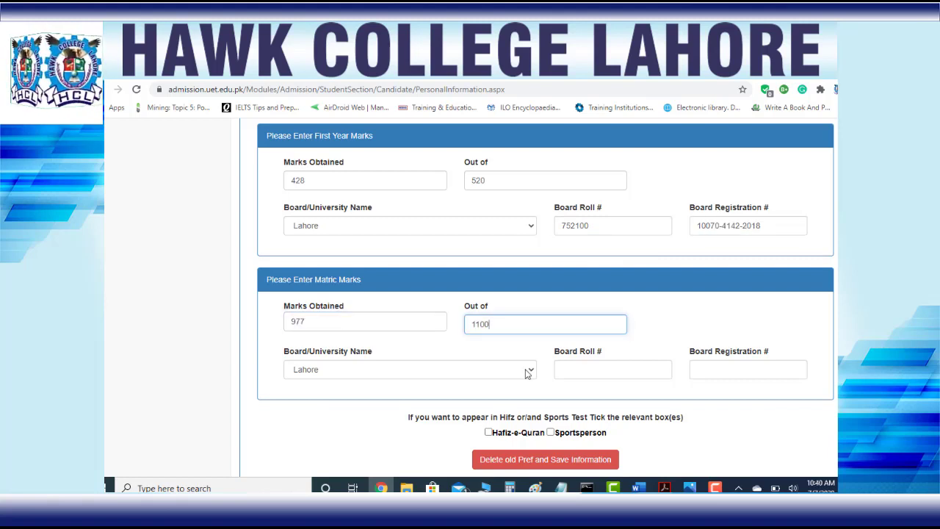
Fill in the matric board roll number and board registration number
left_click(608, 365)
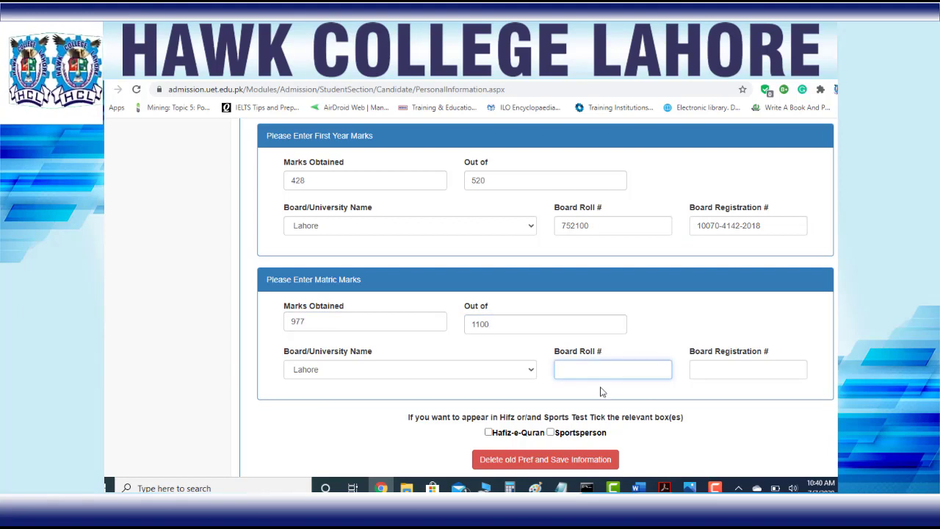
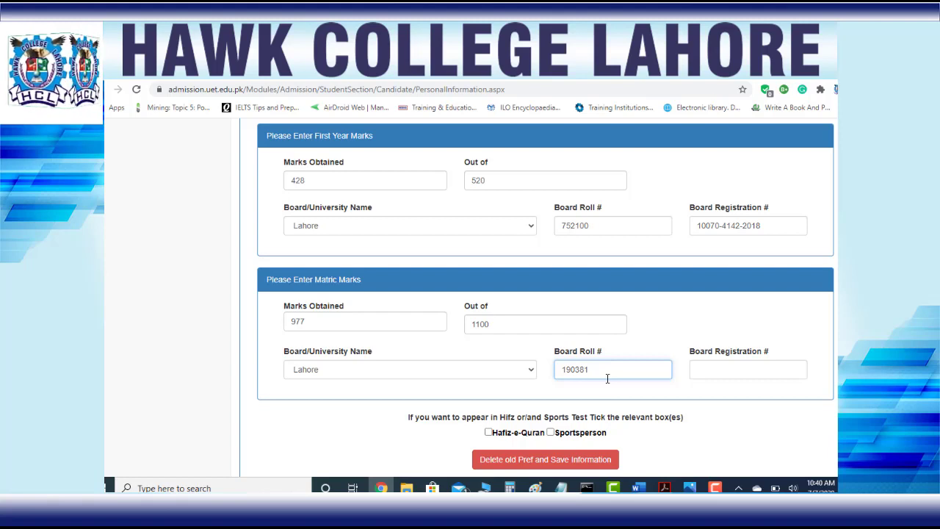
left_click(715, 372)
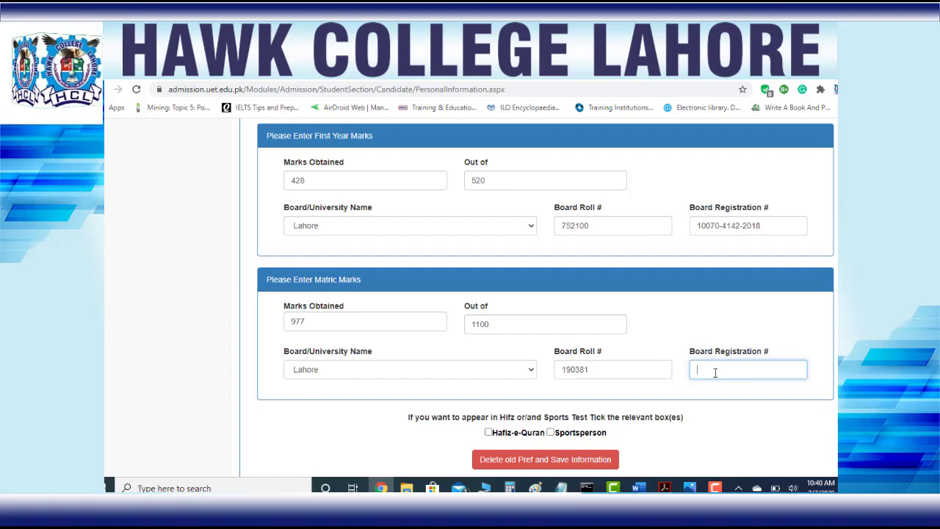
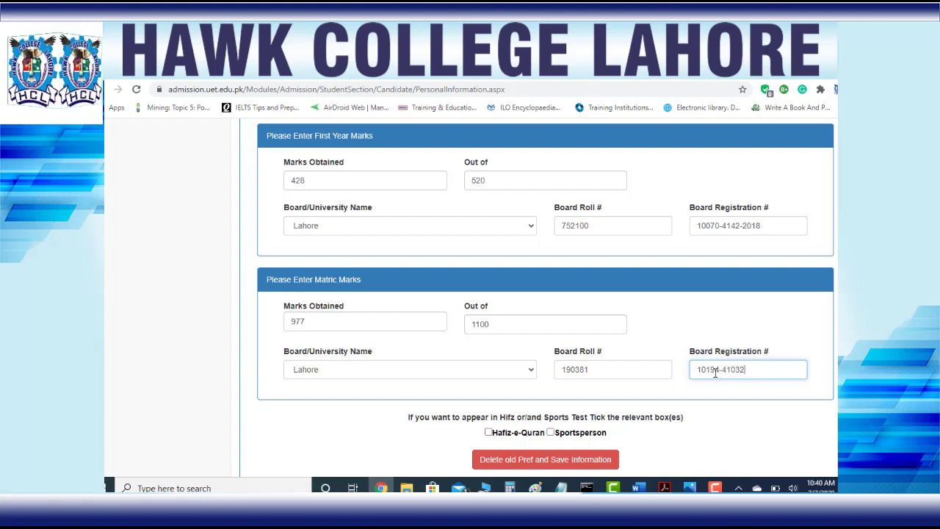
scroll(525, 439, "down", 1)
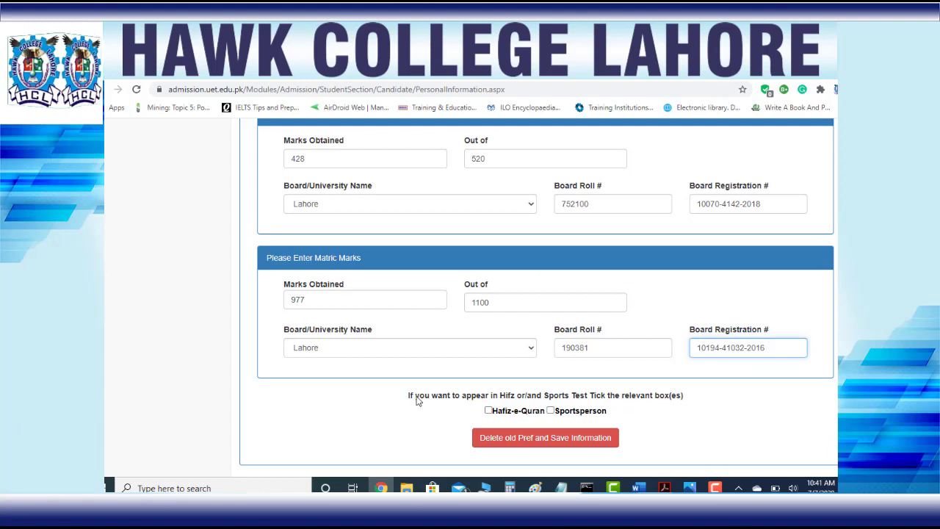